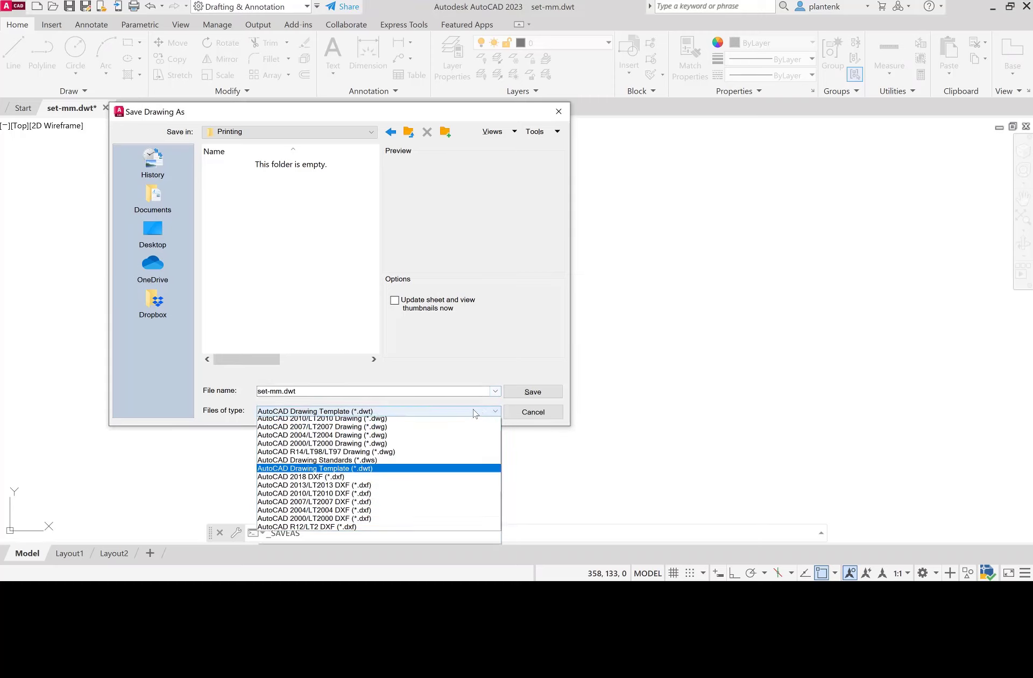
# Save the template as an AutoCAD 2018 Drawing (*.dwg) over the existing Printing Tut file in the Printing folder
pyautogui.click(336, 419)
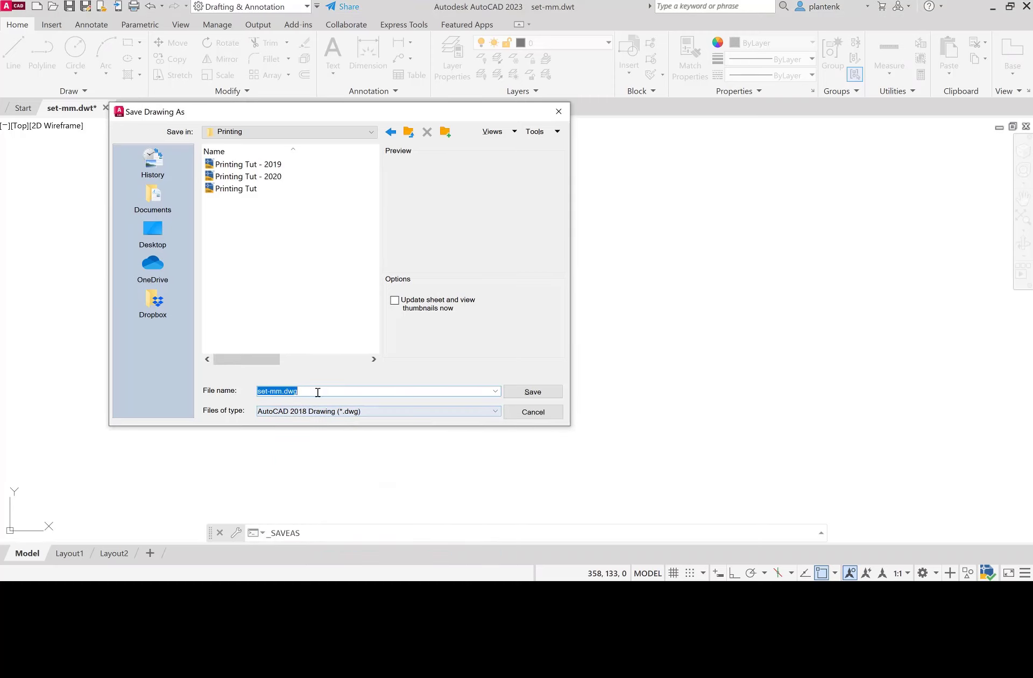
pyautogui.click(228, 190)
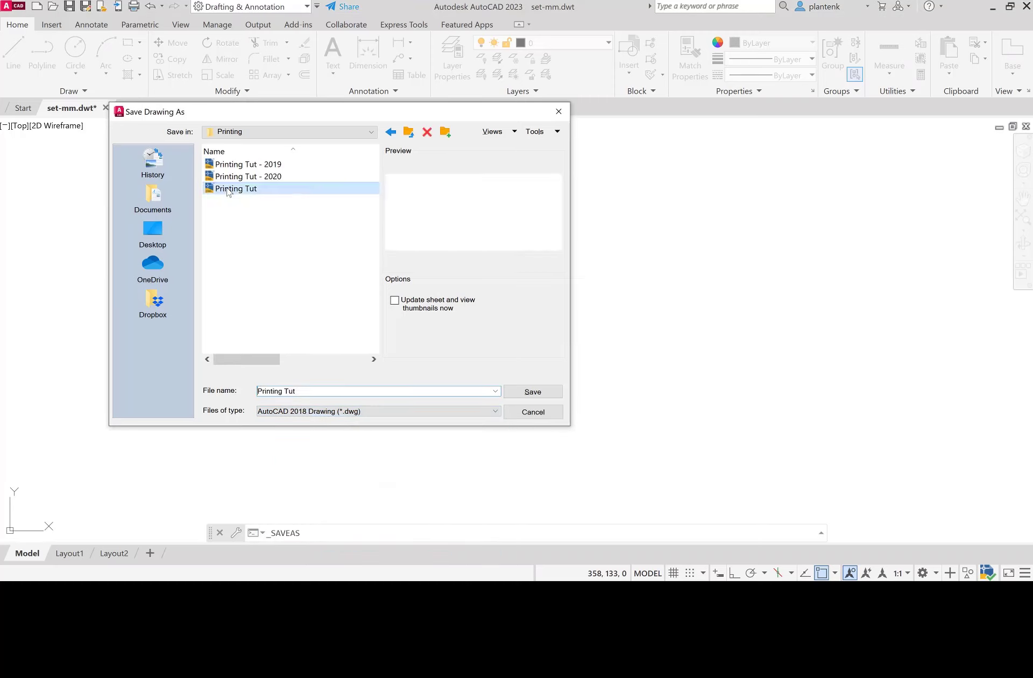
pyautogui.click(527, 393)
pyautogui.click(324, 309)
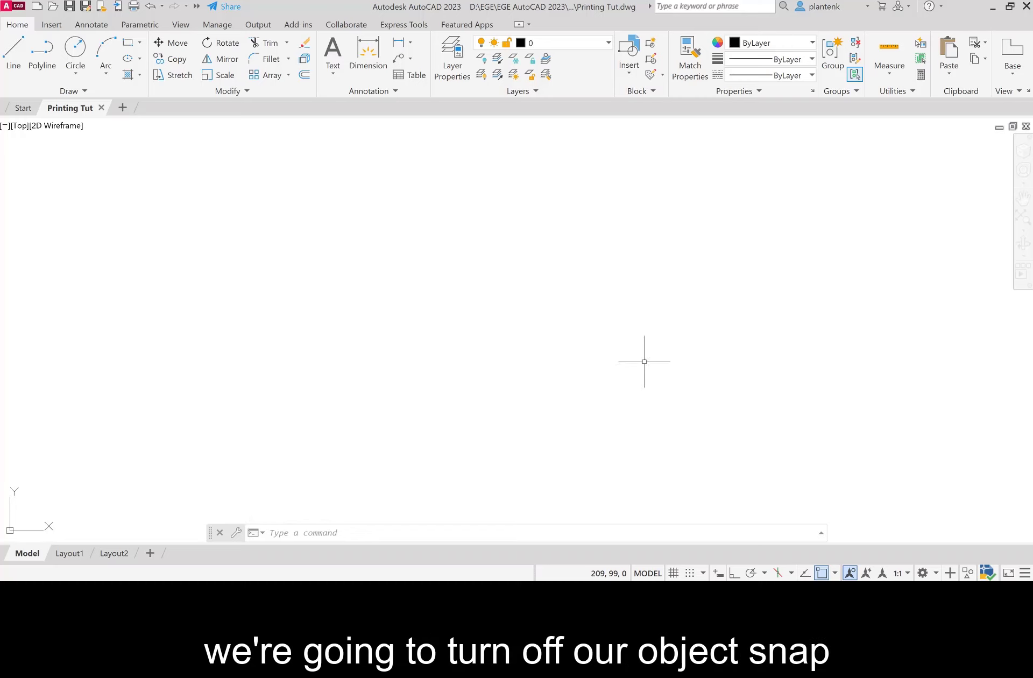
# Turn off object snap and set the coordinate system to the World UCS
pyautogui.click(821, 573)
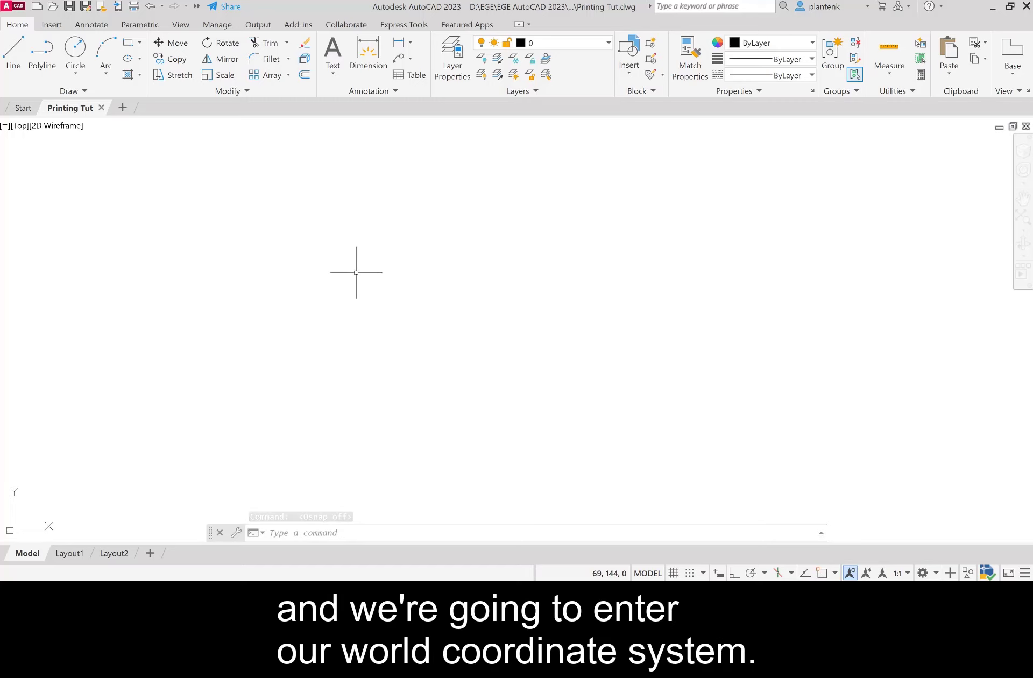
pyautogui.click(180, 26)
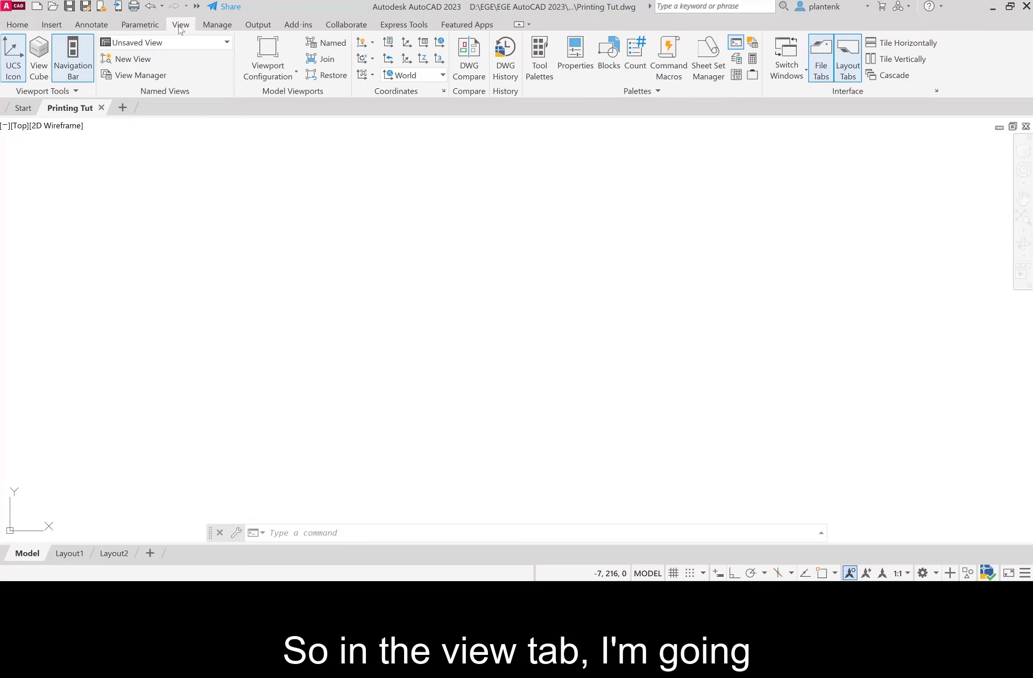
pyautogui.click(440, 43)
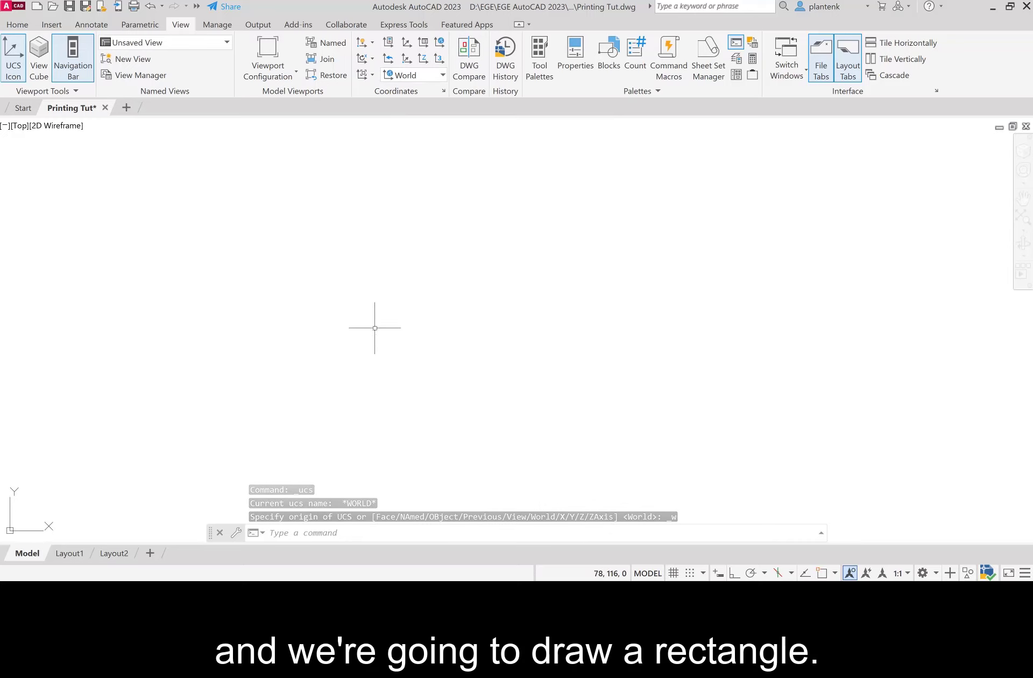
# Draw a rectangle from 0,0 with length 297 and width 210, extending upward and to the right of the origin
pyautogui.click(17, 25)
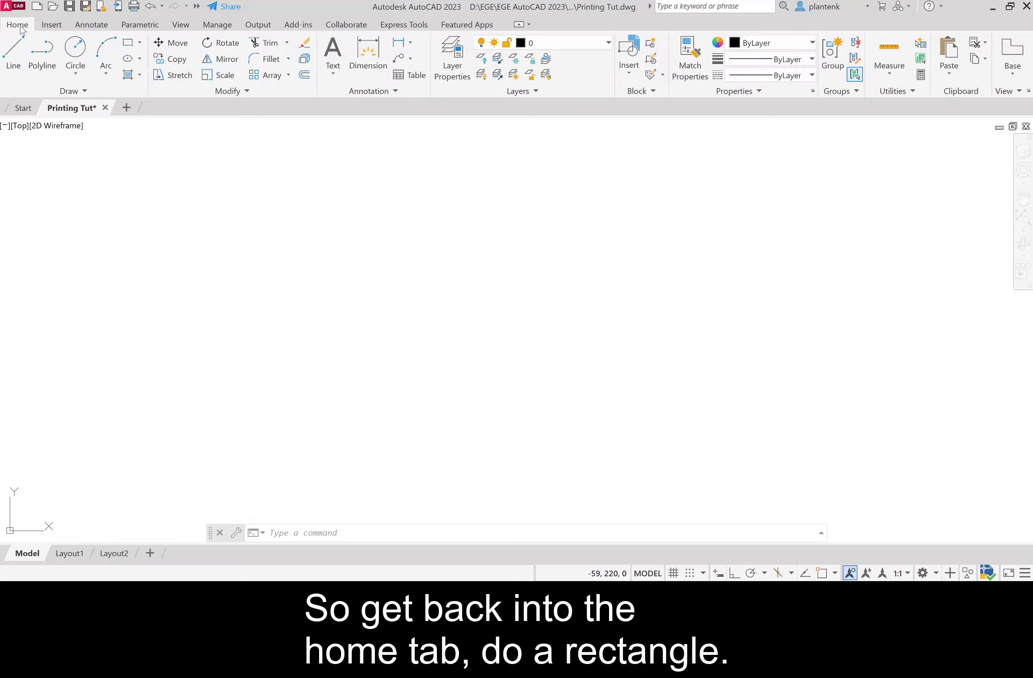
pyautogui.click(127, 43)
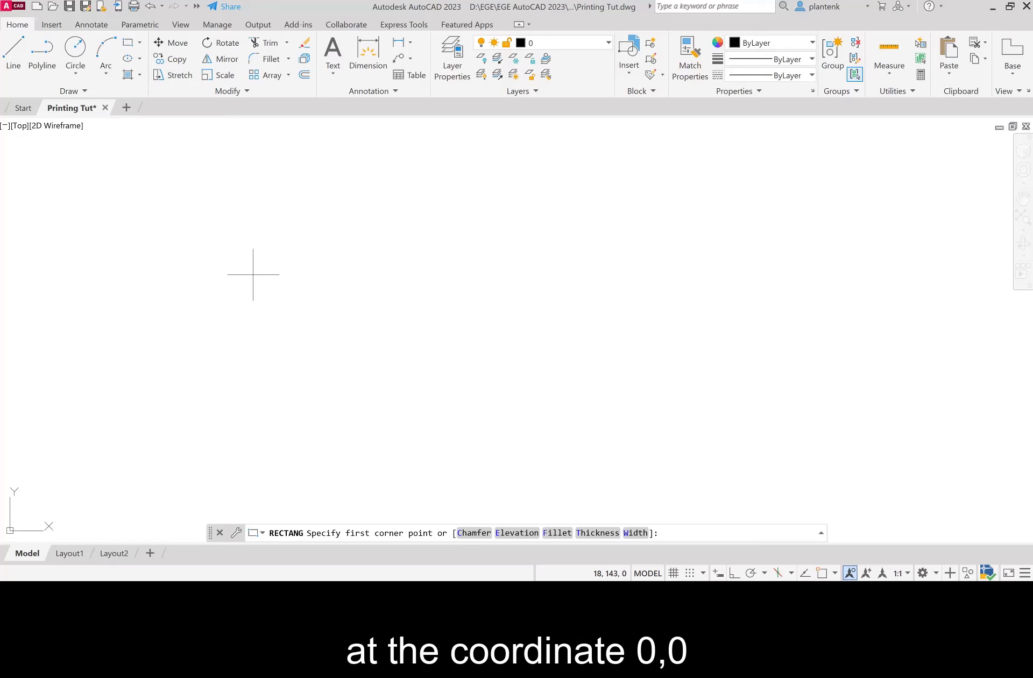
pyautogui.write('0,0')
pyautogui.press('Return')
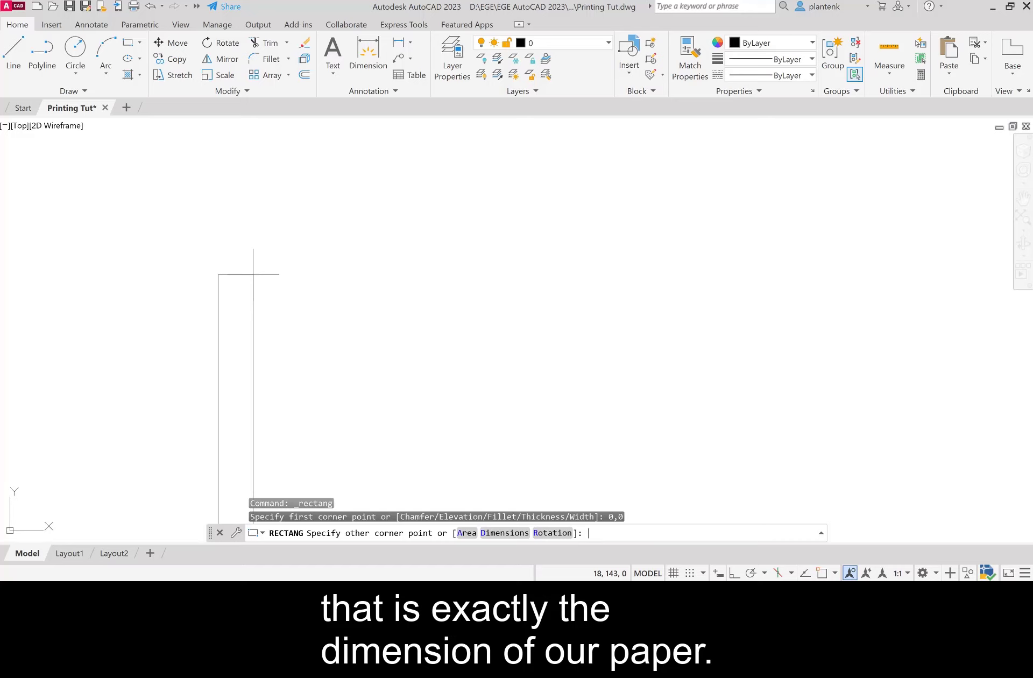
pyautogui.write('d')
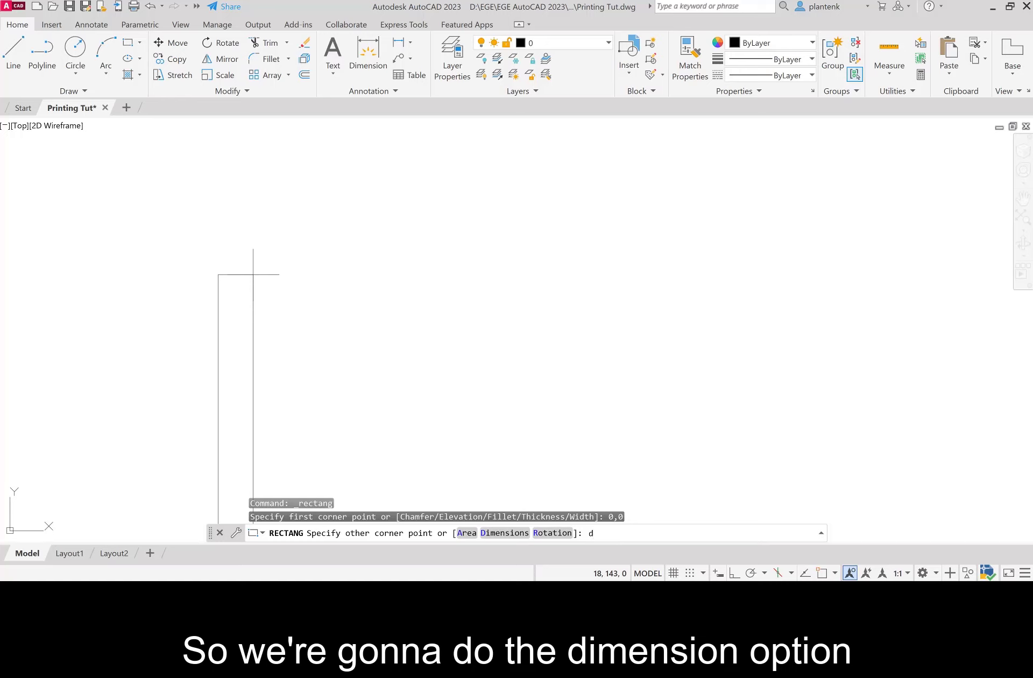
pyautogui.press('Return')
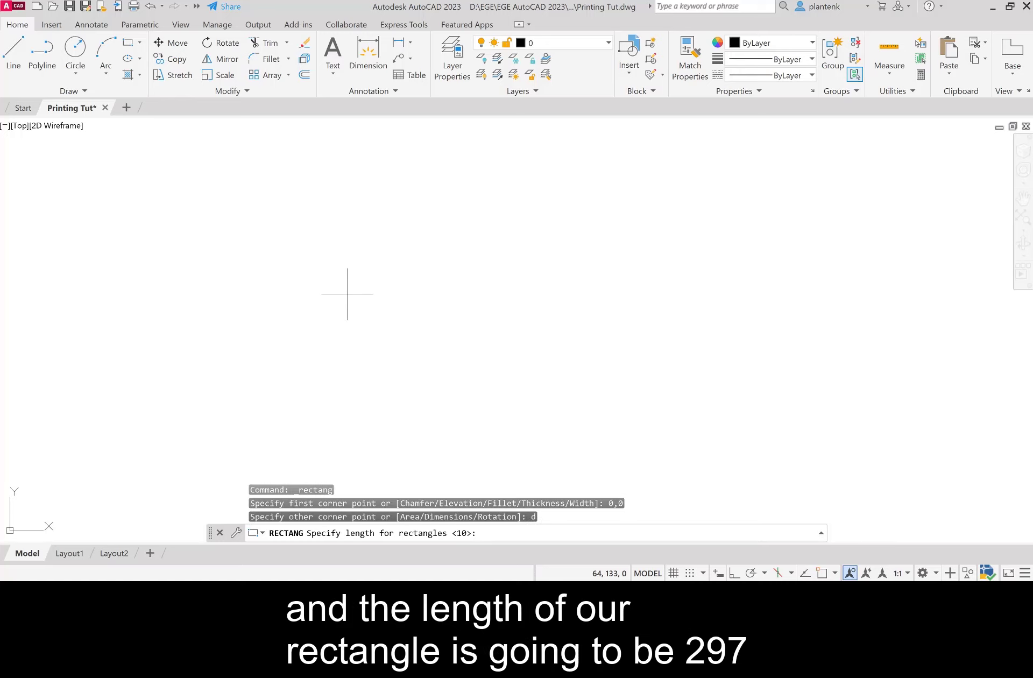
pyautogui.write('297')
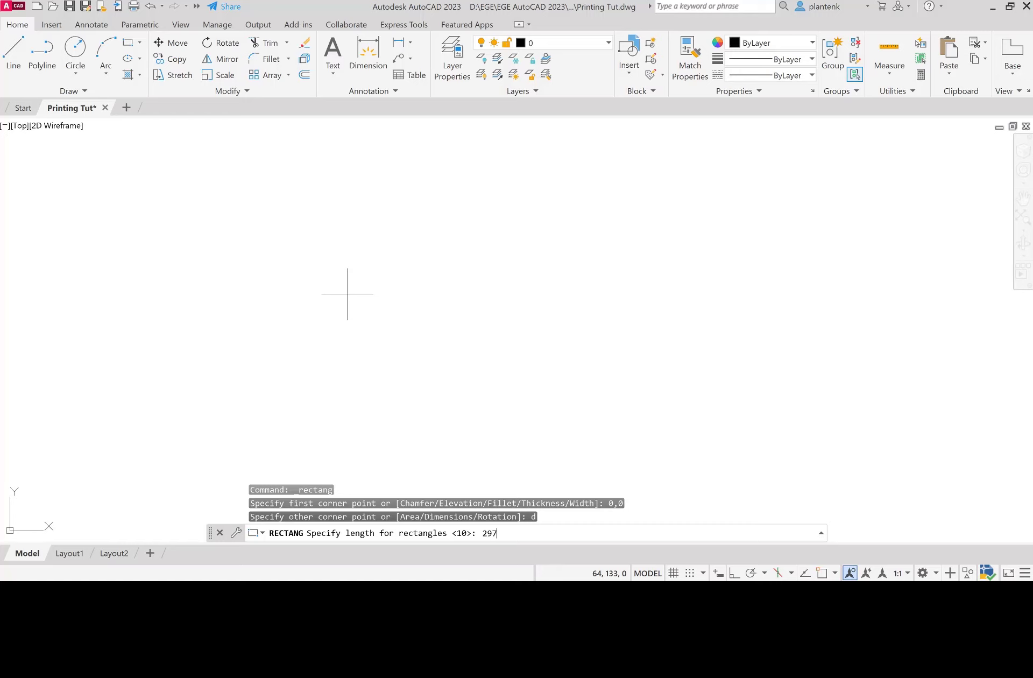
pyautogui.press('Return')
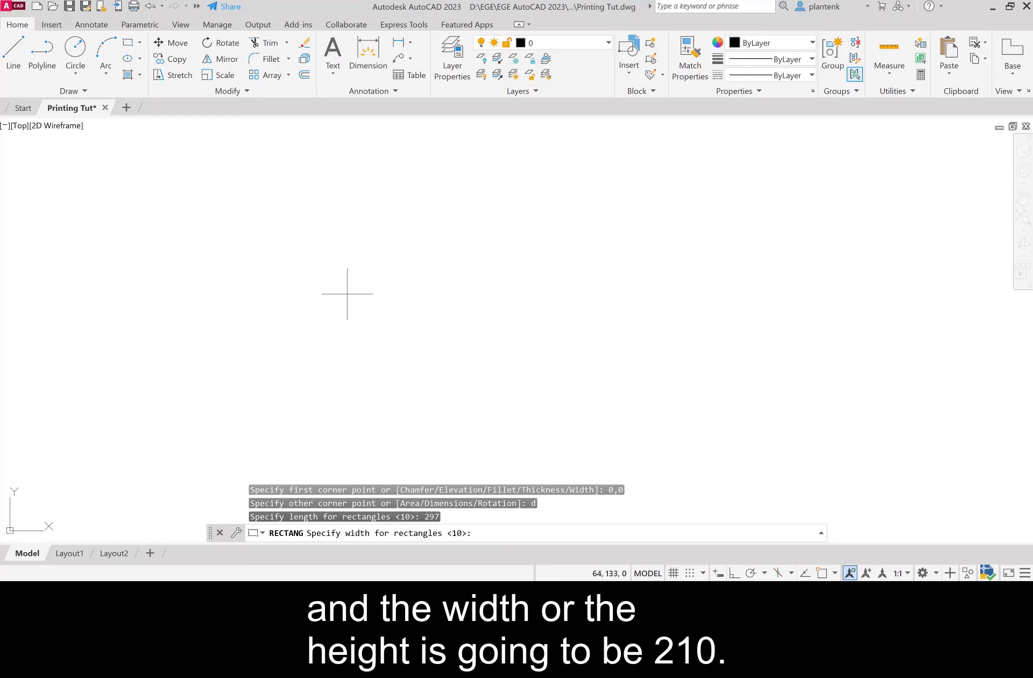
pyautogui.write('210')
pyautogui.press('Return')
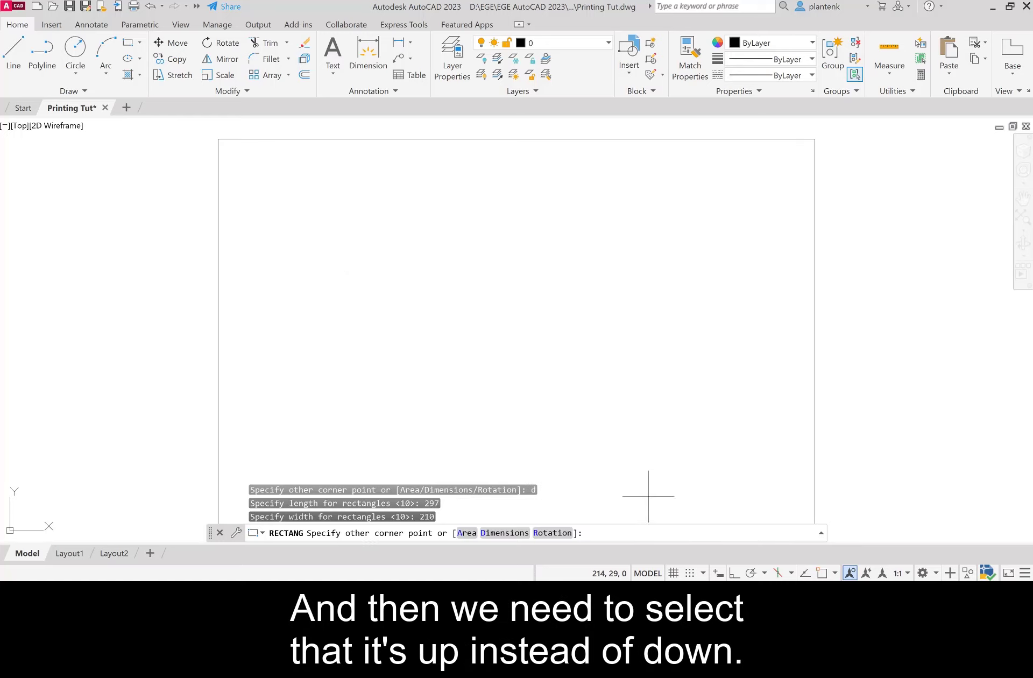
pyautogui.click(520, 308)
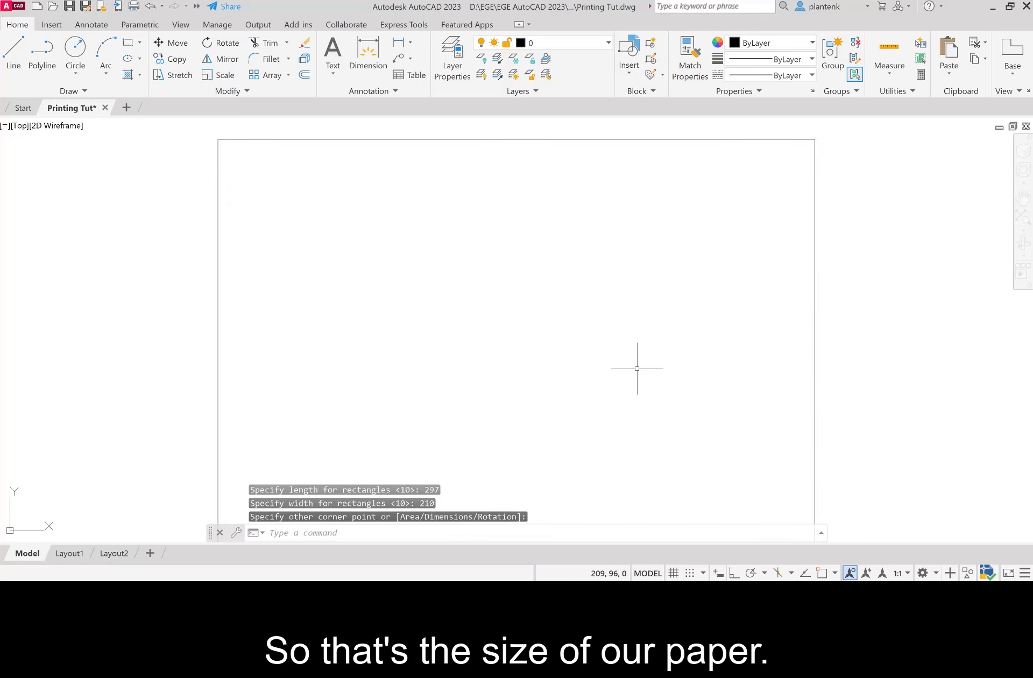
# Draw a circle outside the paper rectangle with its center at 350,100 and a radius of 50
pyautogui.scroll(2, 640, 360)
pyautogui.scroll(-3, 637, 369)
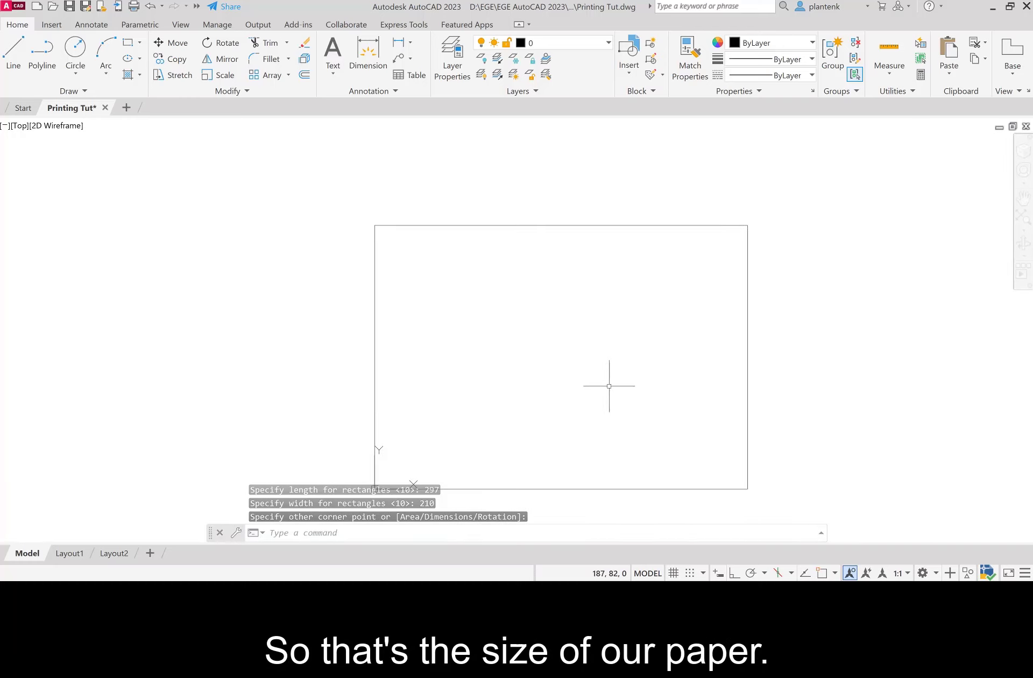
pyautogui.scroll(2, 589, 377)
pyautogui.scroll(-2, 589, 377)
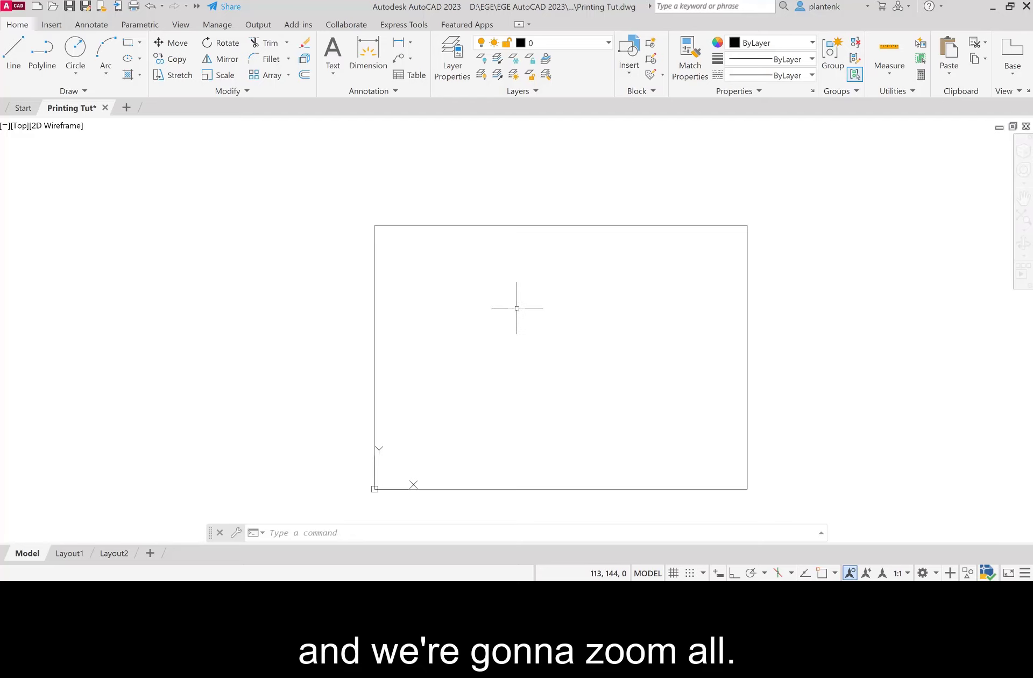
pyautogui.write('z')
pyautogui.press('Return')
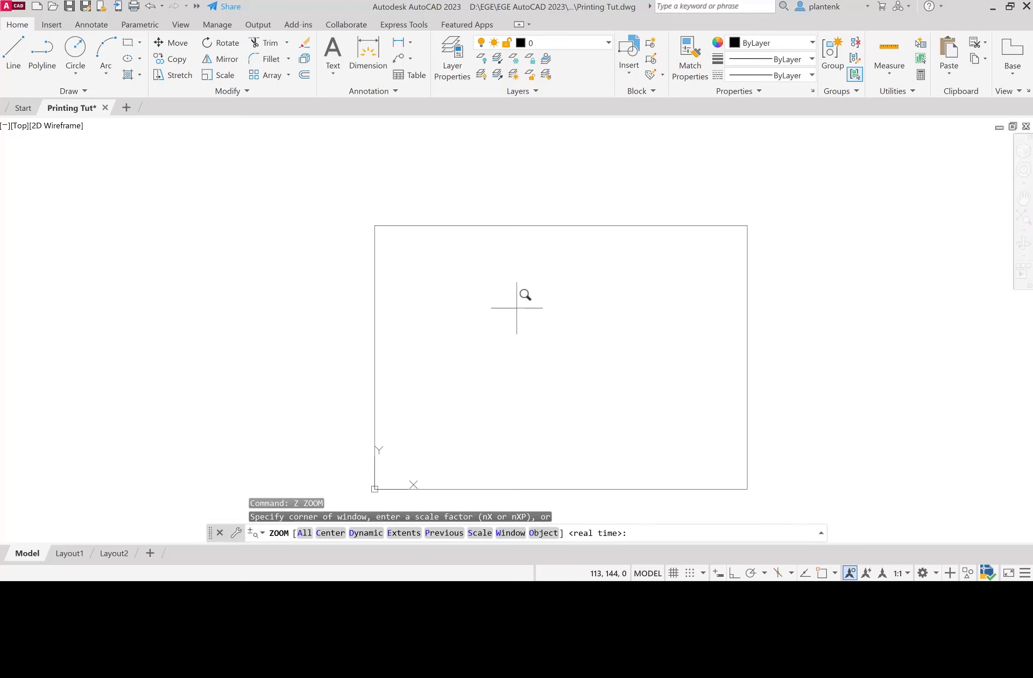
pyautogui.write('a')
pyautogui.press('Return')
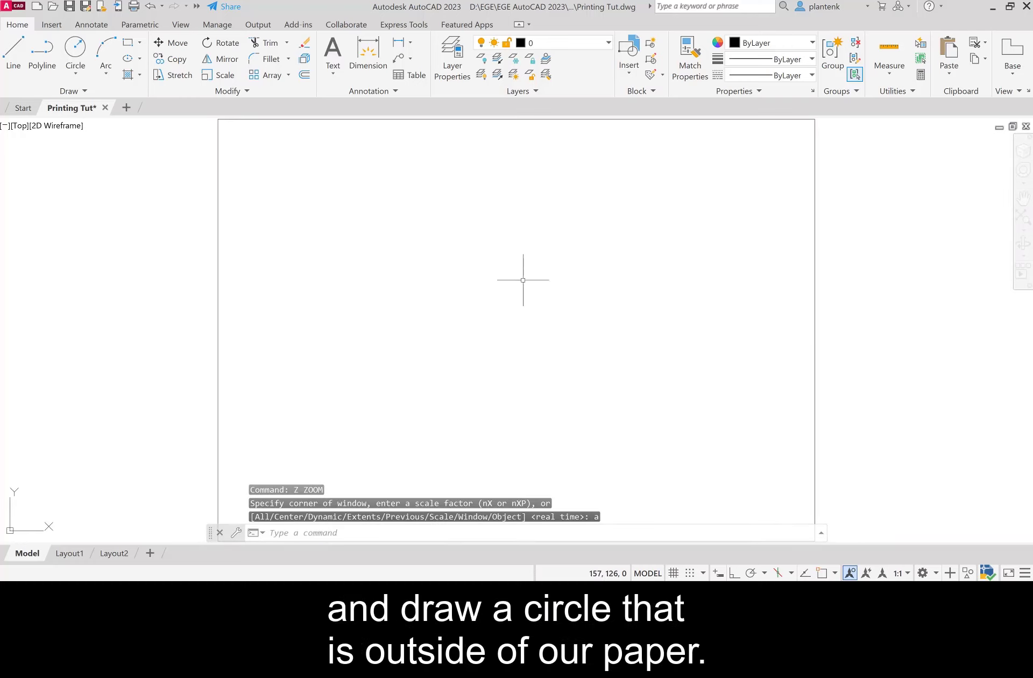
pyautogui.click(74, 54)
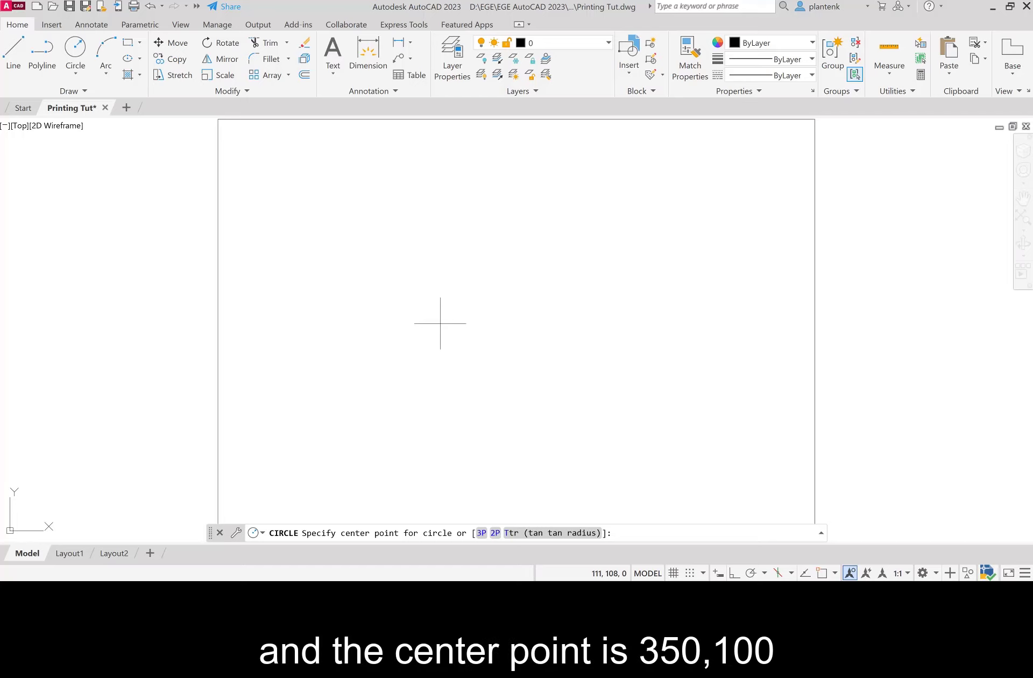
pyautogui.write('350,100')
pyautogui.press('Return')
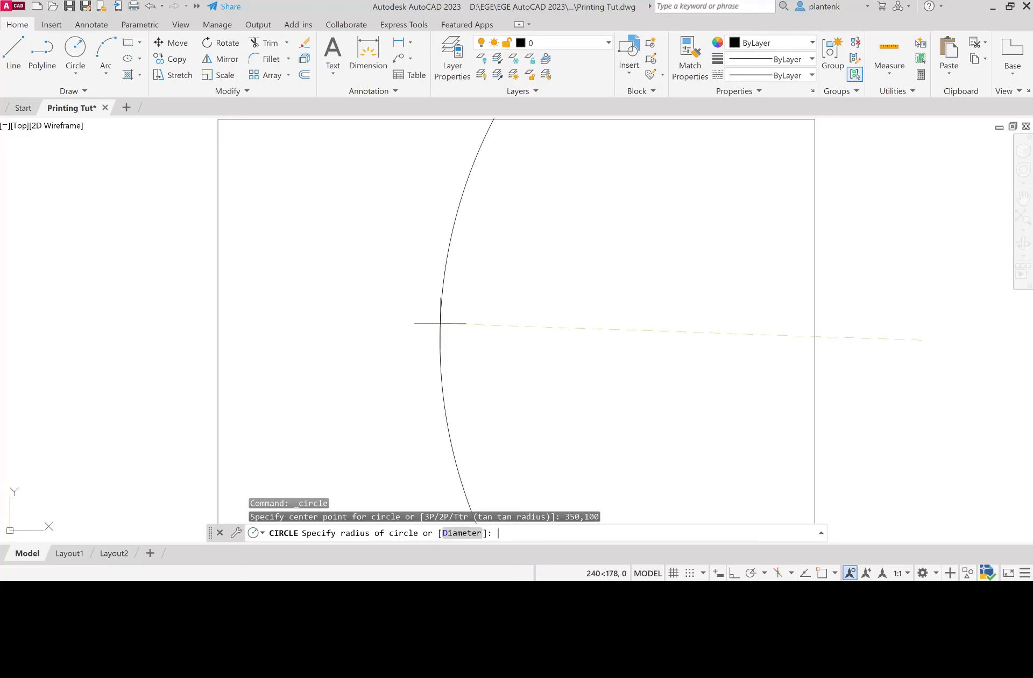
pyautogui.write('50')
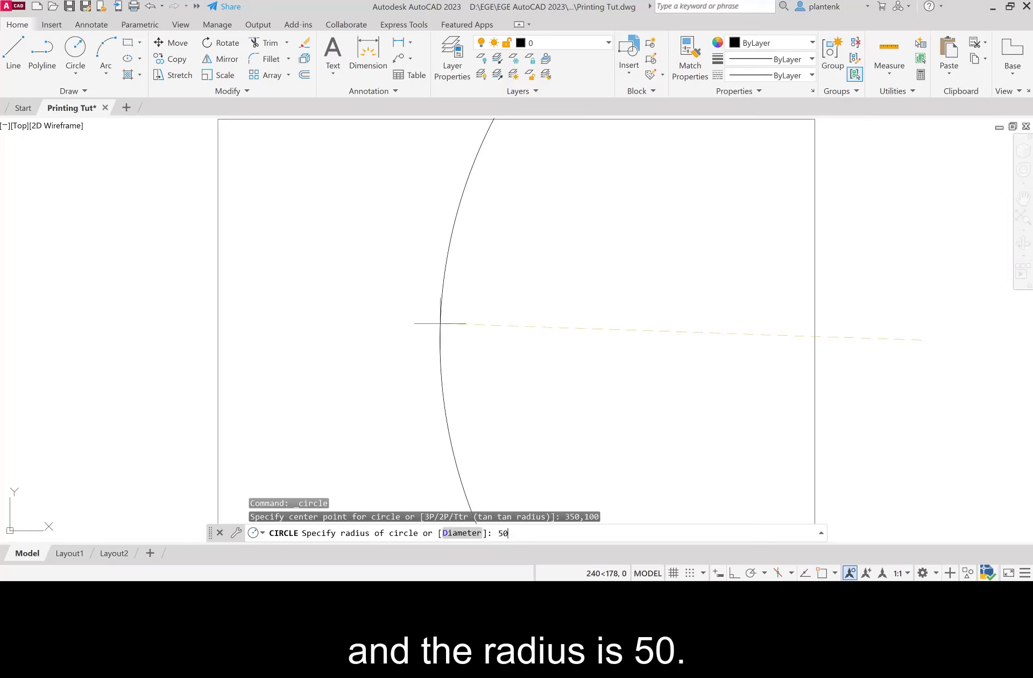
pyautogui.press('Return')
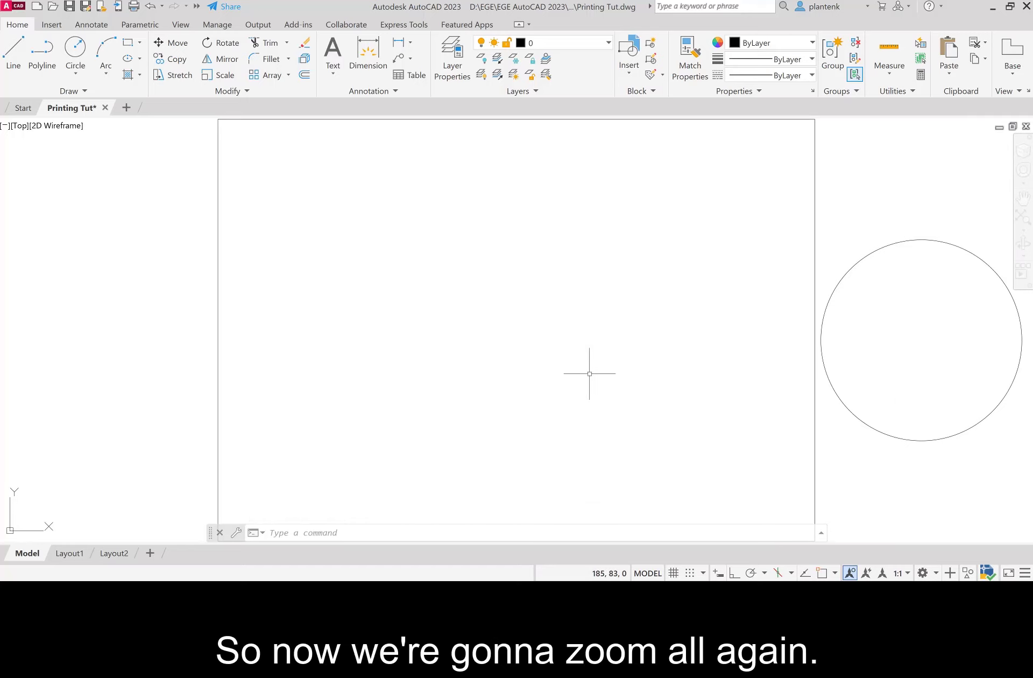
# Set up a plot of the model with the plot area set to Extents and the plot centered, and preview it
pyautogui.write('z')
pyautogui.press('Return')
pyautogui.write('a')
pyautogui.press('Return')
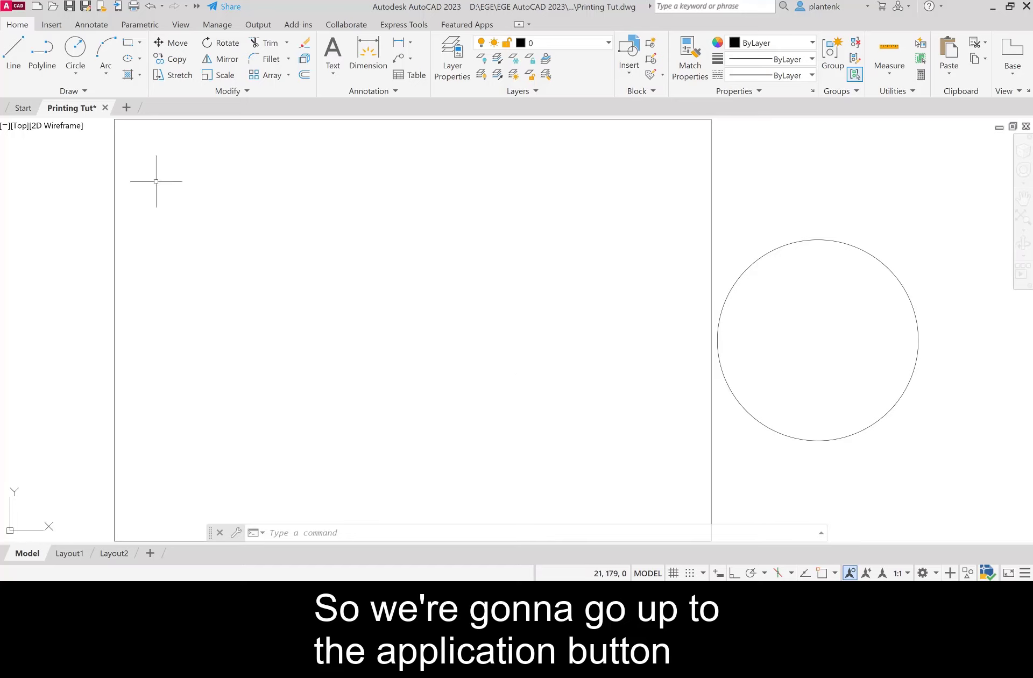
pyautogui.click(17, 7)
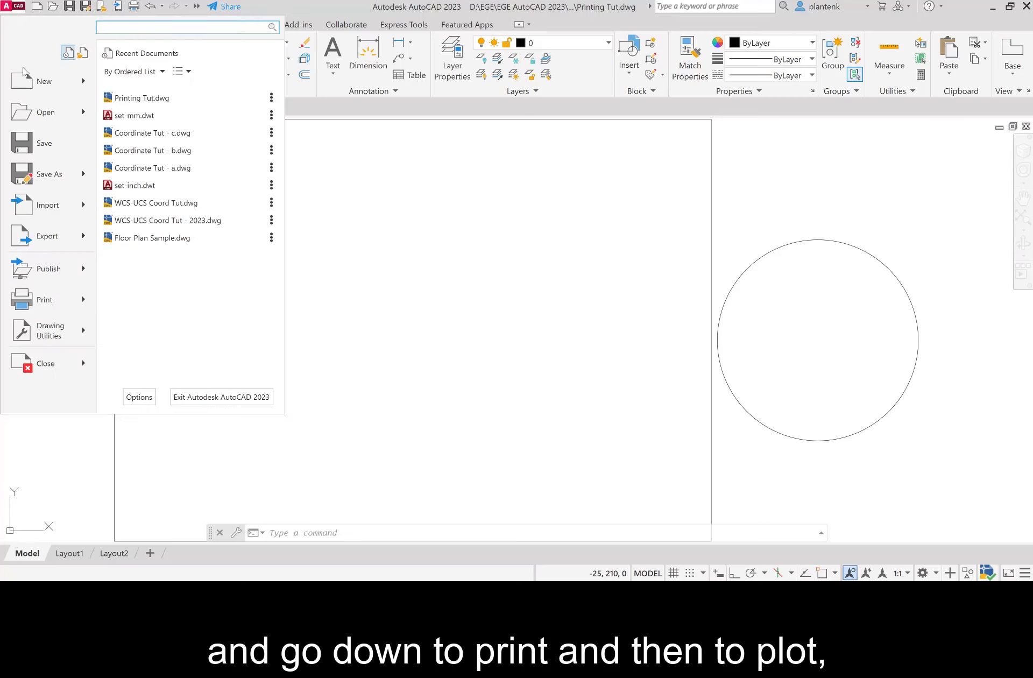
pyautogui.moveTo(63, 302)
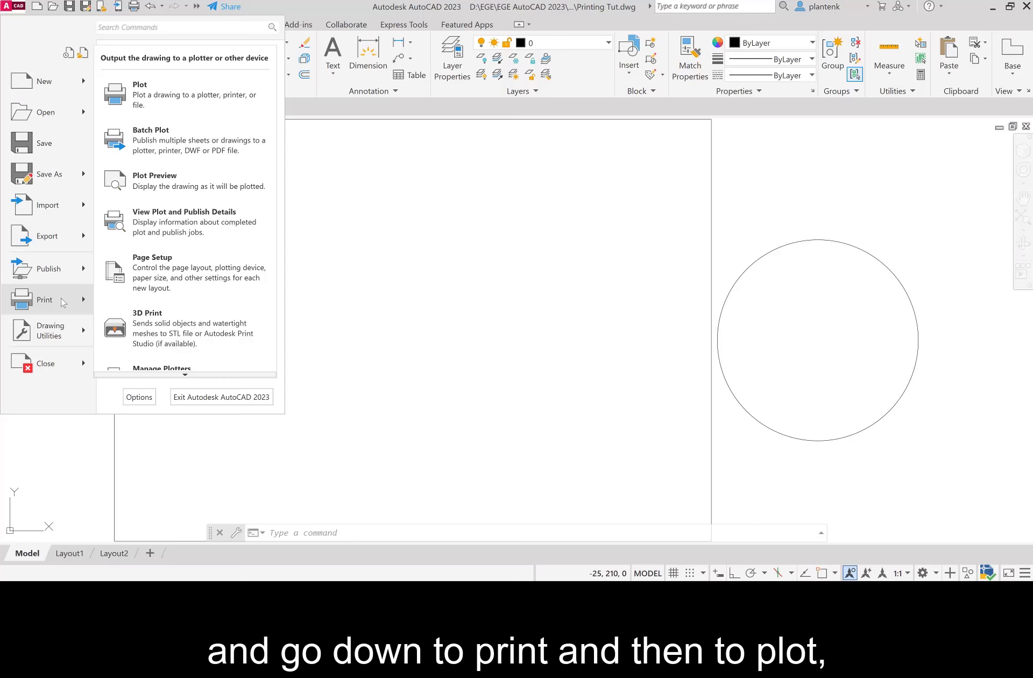
pyautogui.click(155, 99)
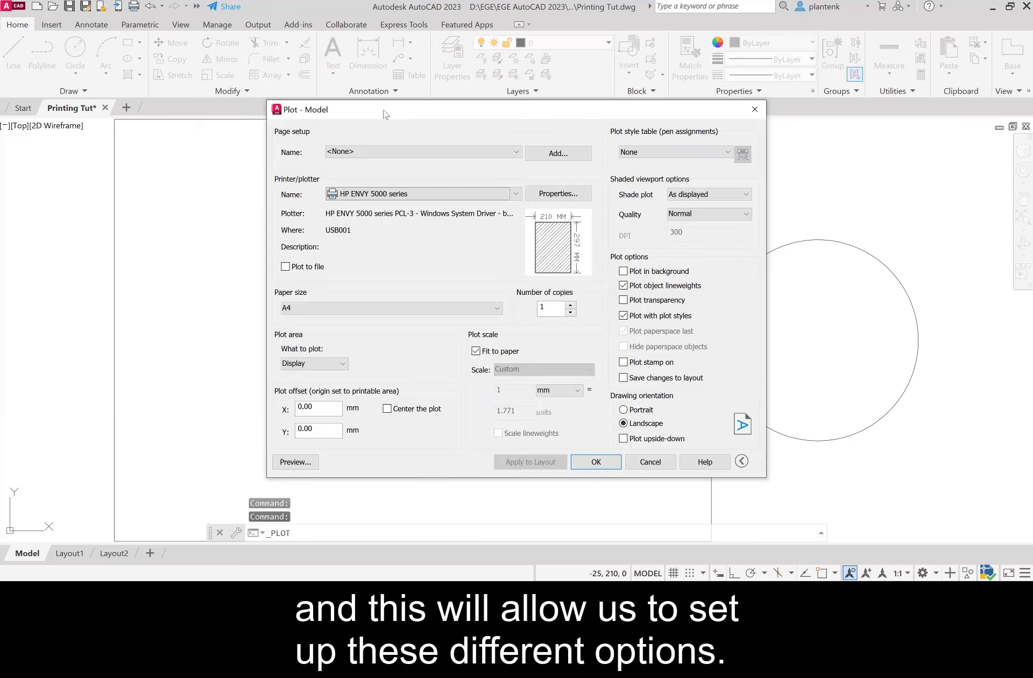
pyautogui.moveTo(396, 105); pyautogui.dragTo(277, 56)
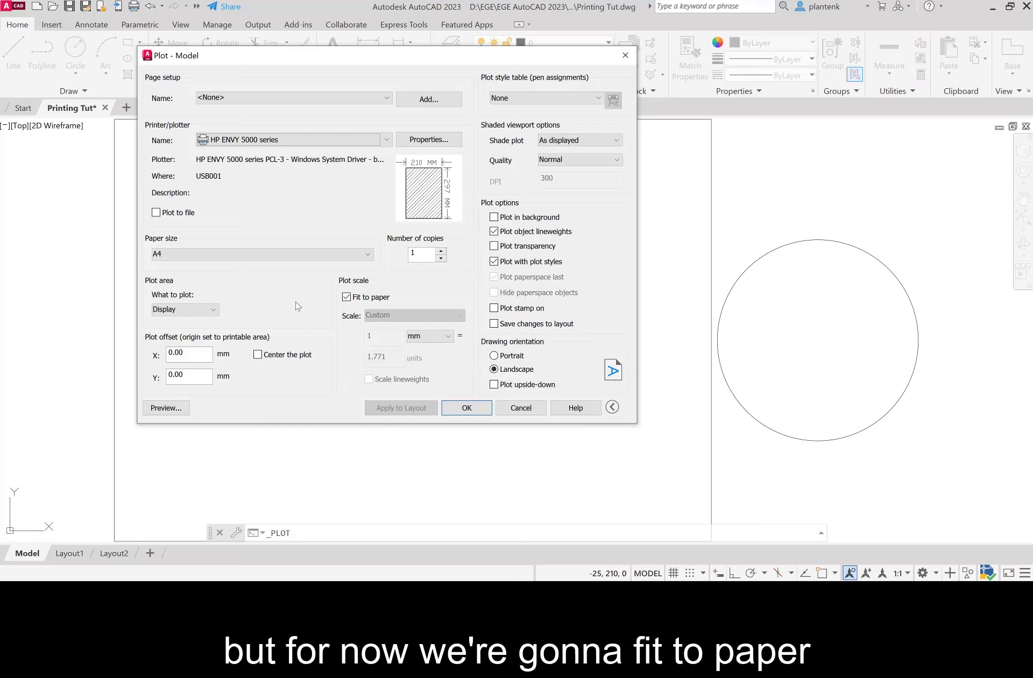
pyautogui.click(214, 311)
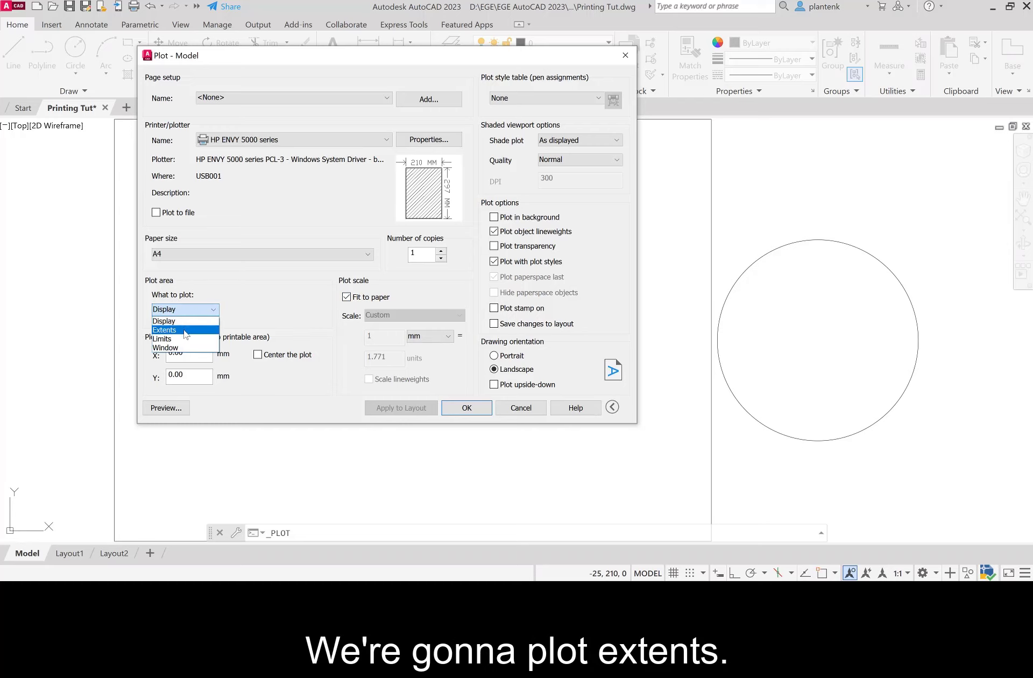
pyautogui.click(186, 330)
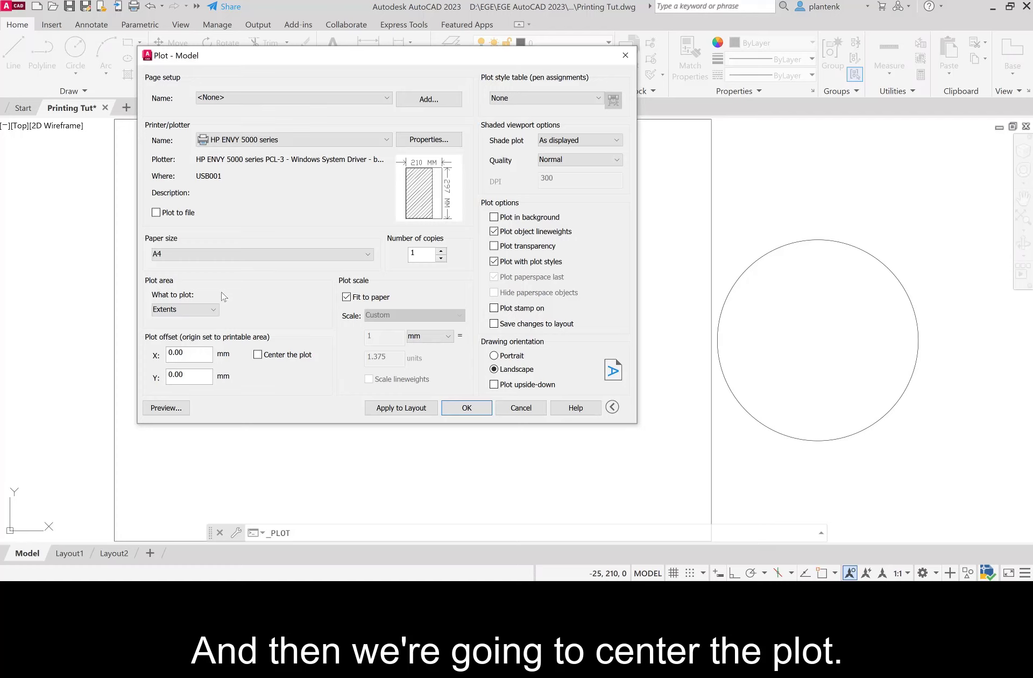
pyautogui.click(257, 355)
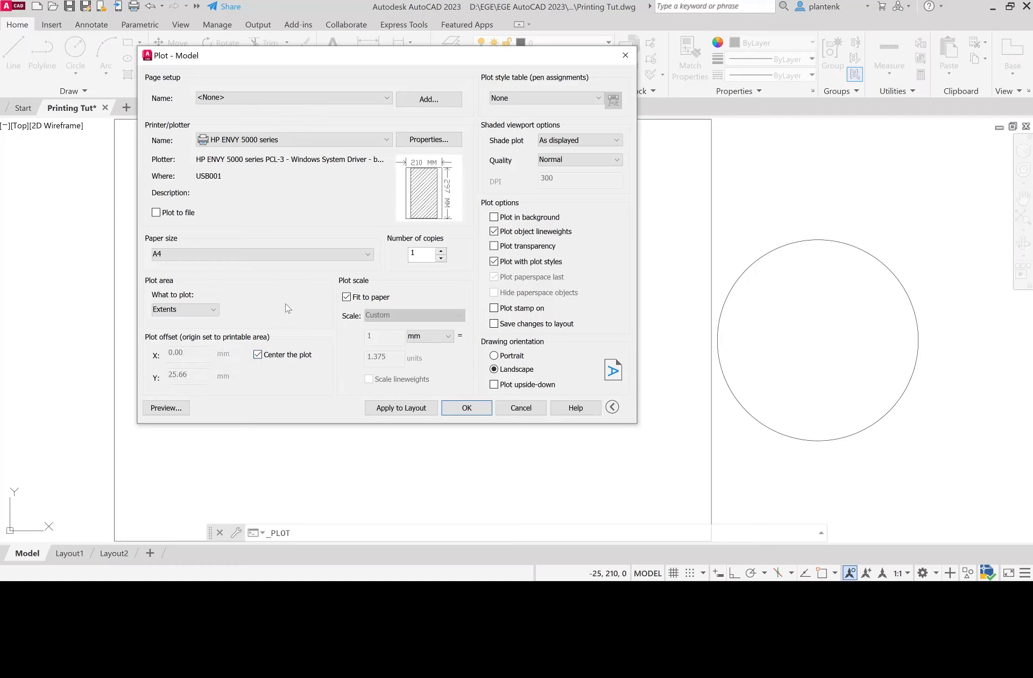
pyautogui.click(172, 411)
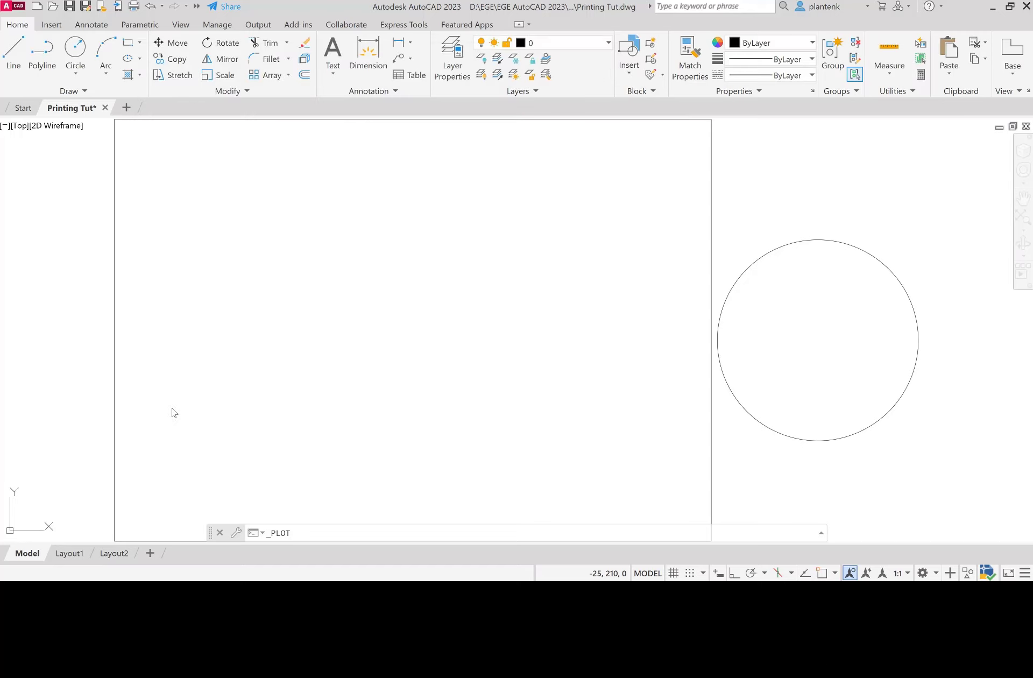